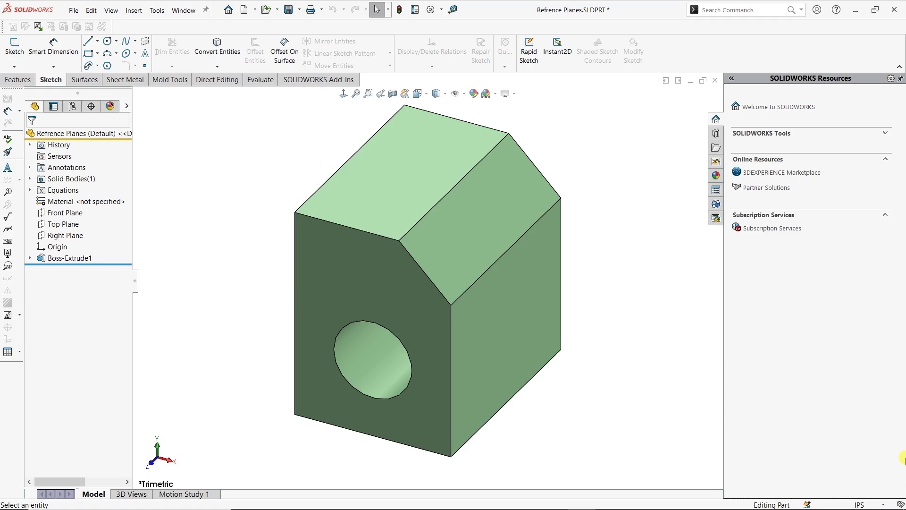
From the Features tab's Reference Geometry menu, start a new Plane.
left_click(15, 79)
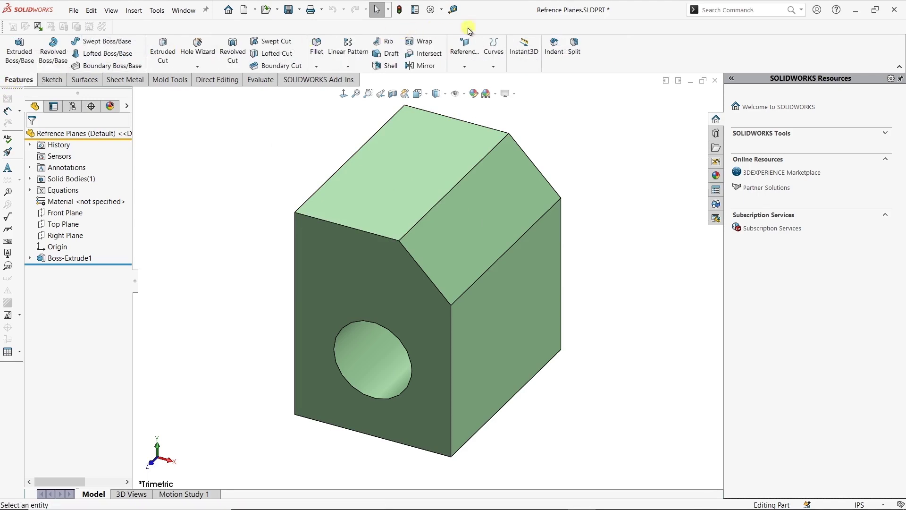
left_click(463, 58)
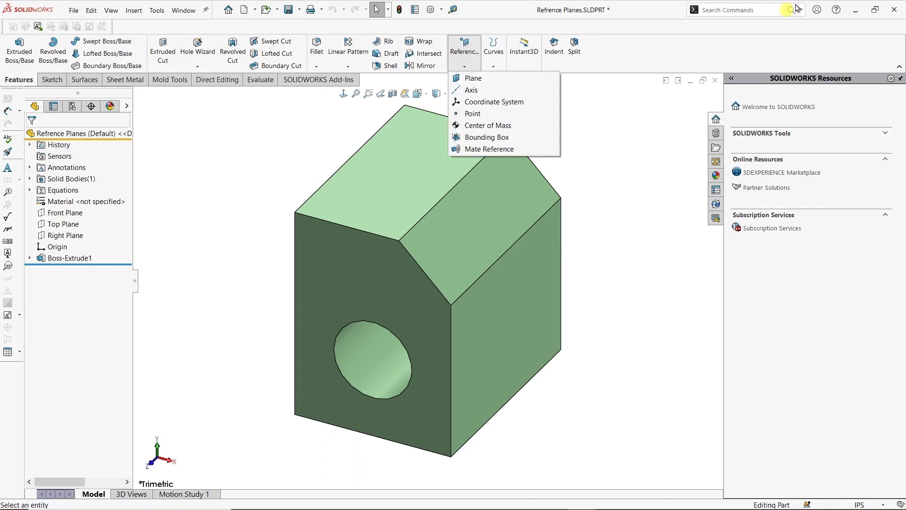
left_click(467, 63)
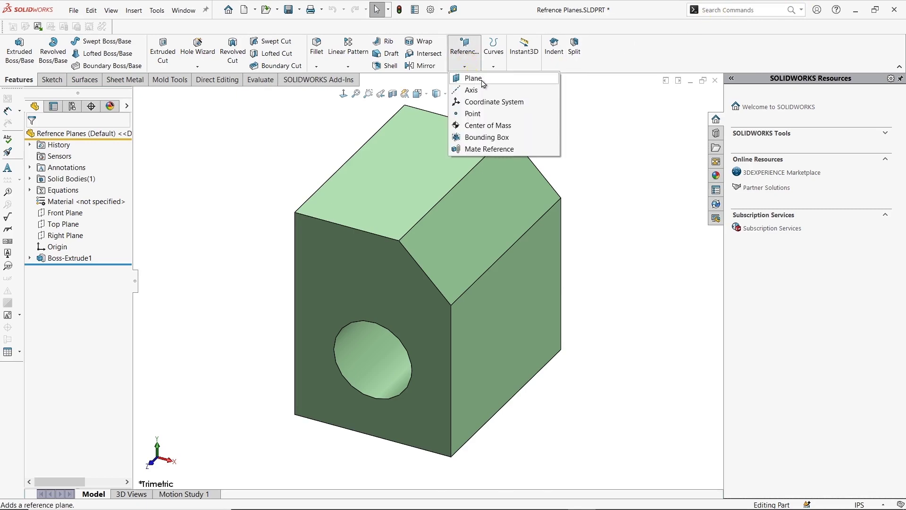
left_click(482, 81)
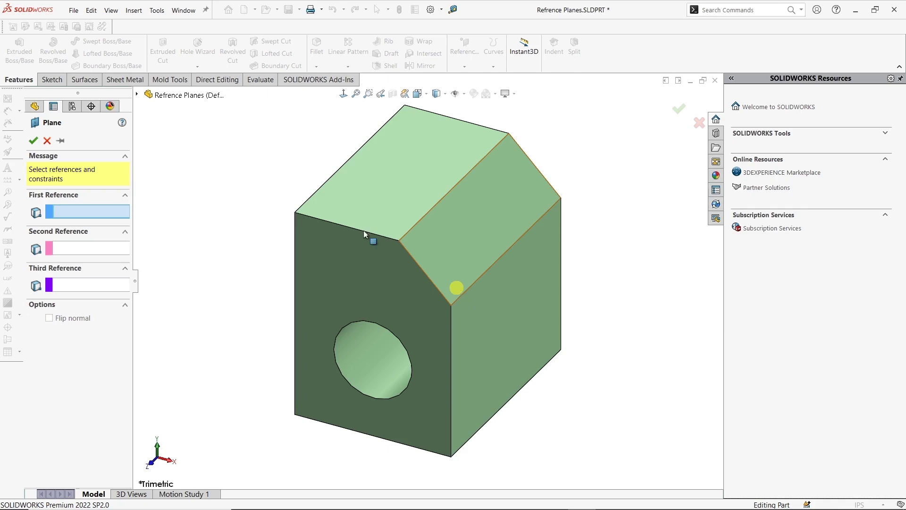
Define Plane1 through the top-left roof corner, front roof corner and back ridge end.
left_click(294, 214)
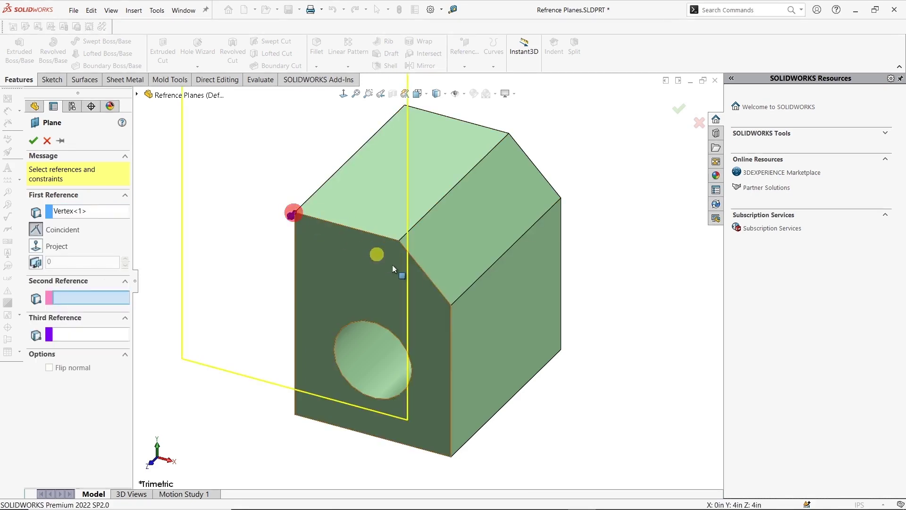
left_click(452, 306)
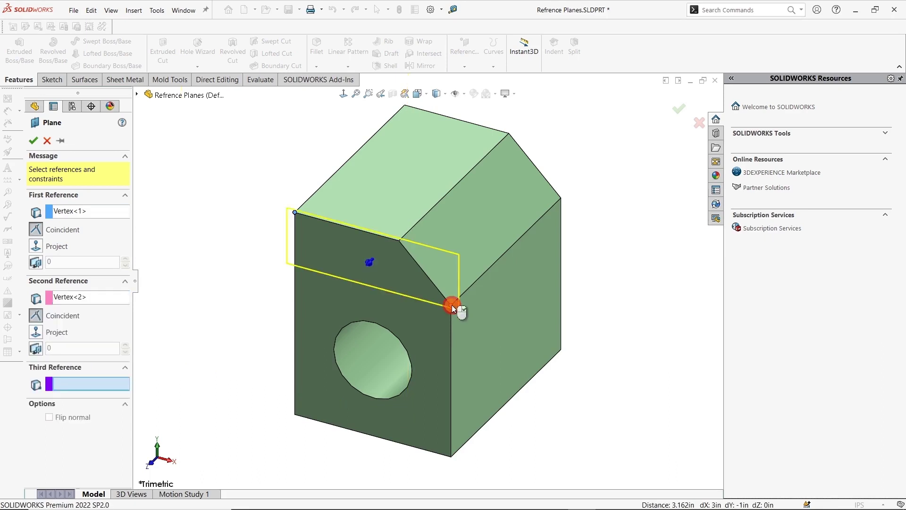
left_click(508, 135)
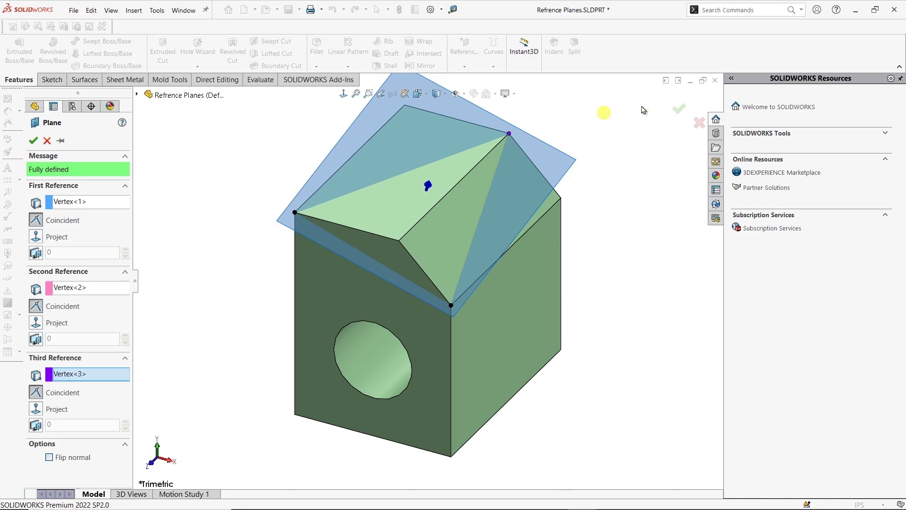
left_click(678, 108)
Inspect Plane1 from another angle, restore the previous view, and hide Plane1 in the FeatureManager.
left_click(611, 248)
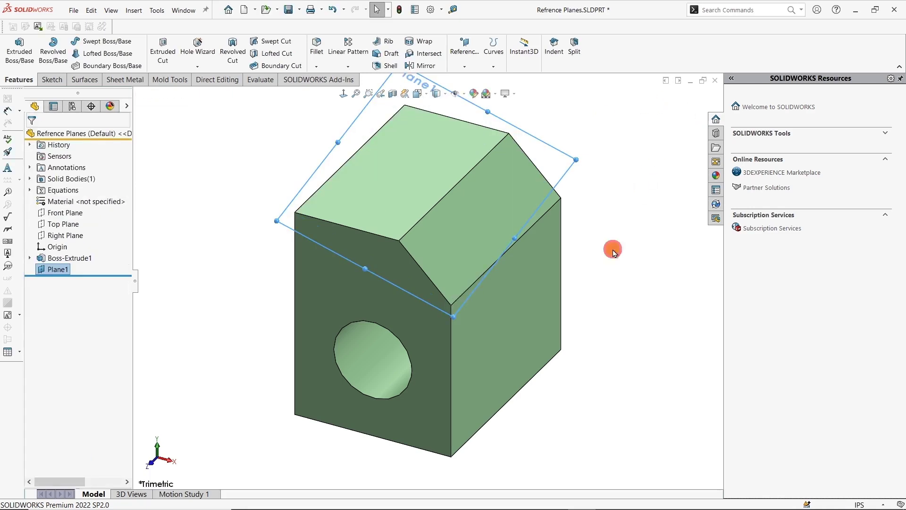
middle_click_drag(556, 309, 532, 267)
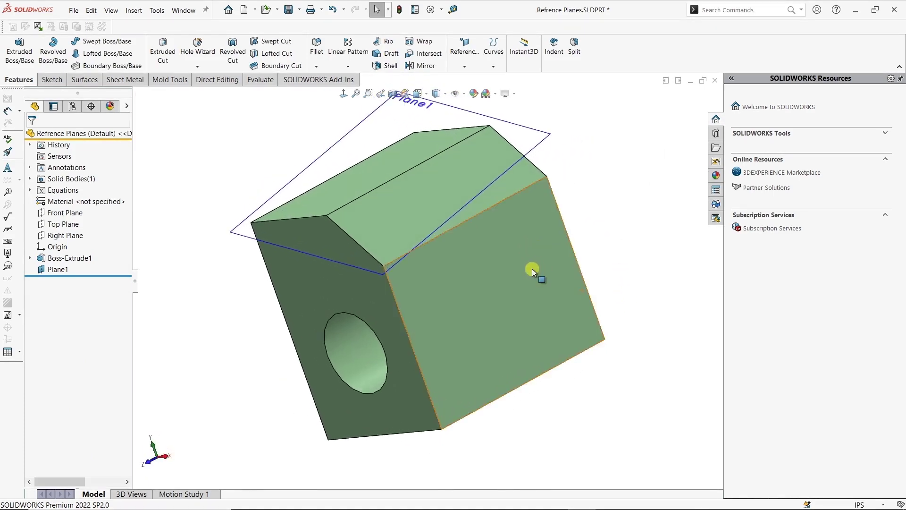
left_click(383, 93)
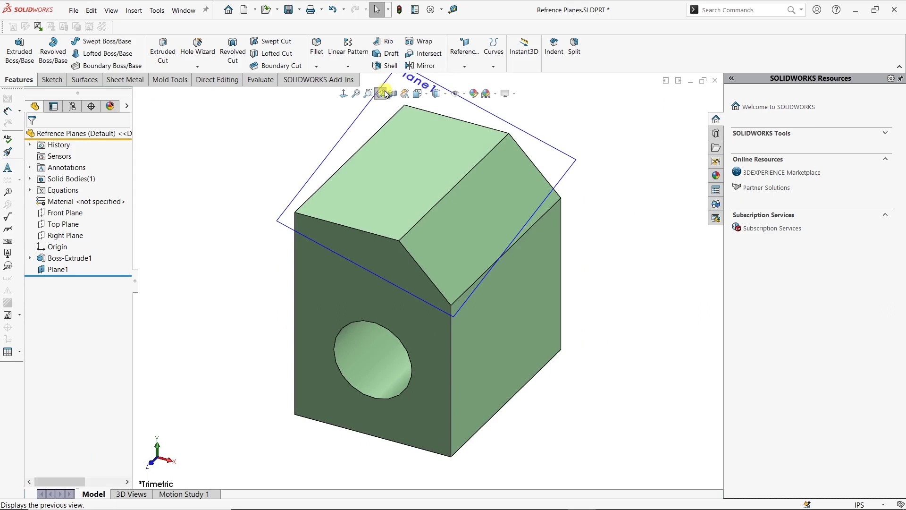
right_click(50, 272)
left_click(70, 256)
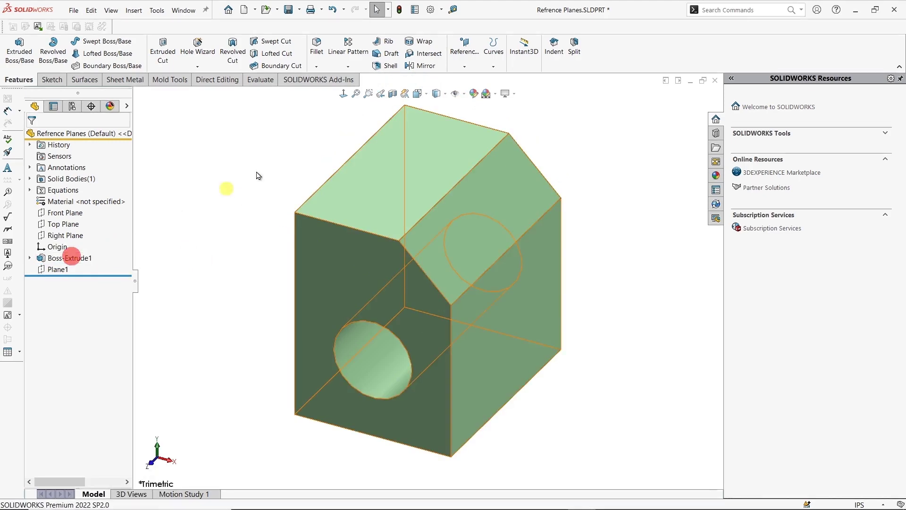
left_click(213, 173)
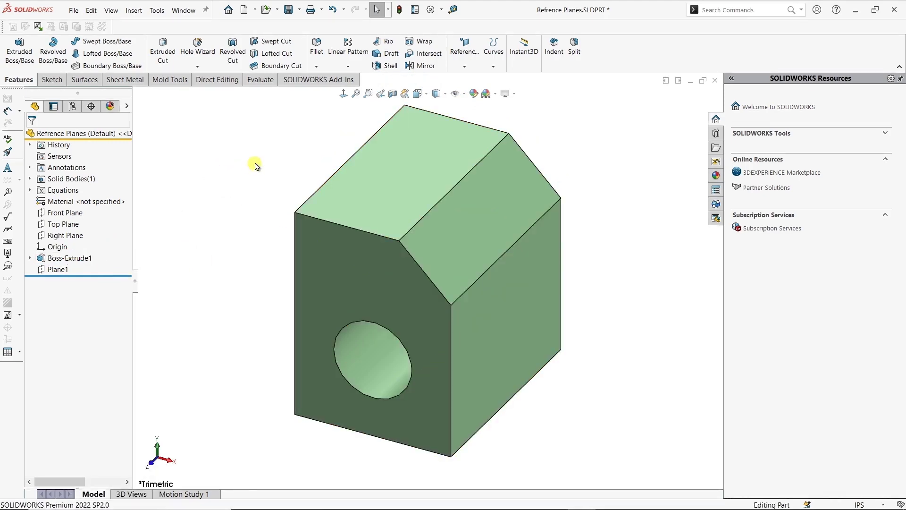
Start another plane referencing the left roof edge and the front roof-corner vertex.
left_click(466, 54)
left_click(470, 79)
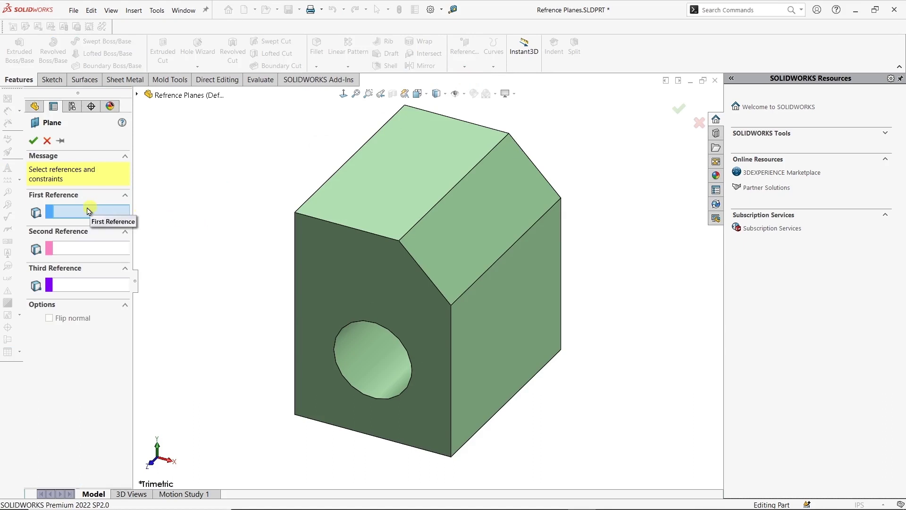
left_click(92, 213)
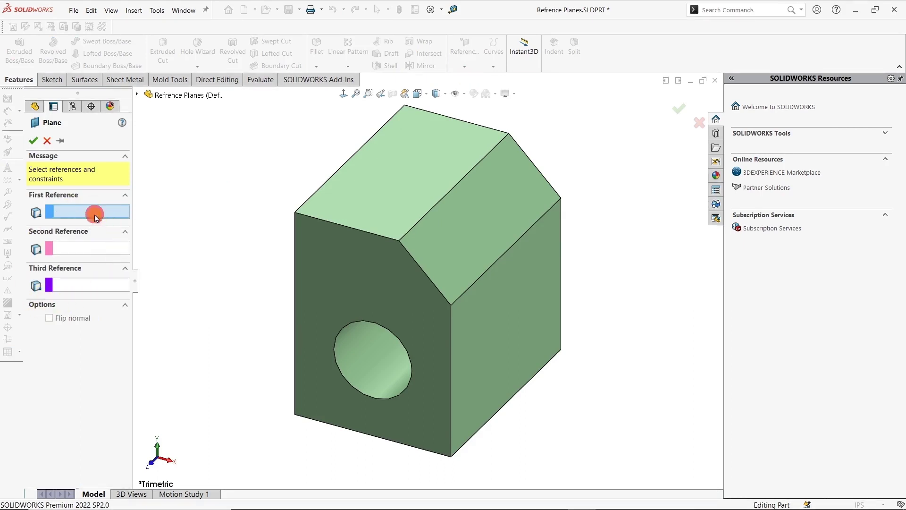
left_click(363, 147)
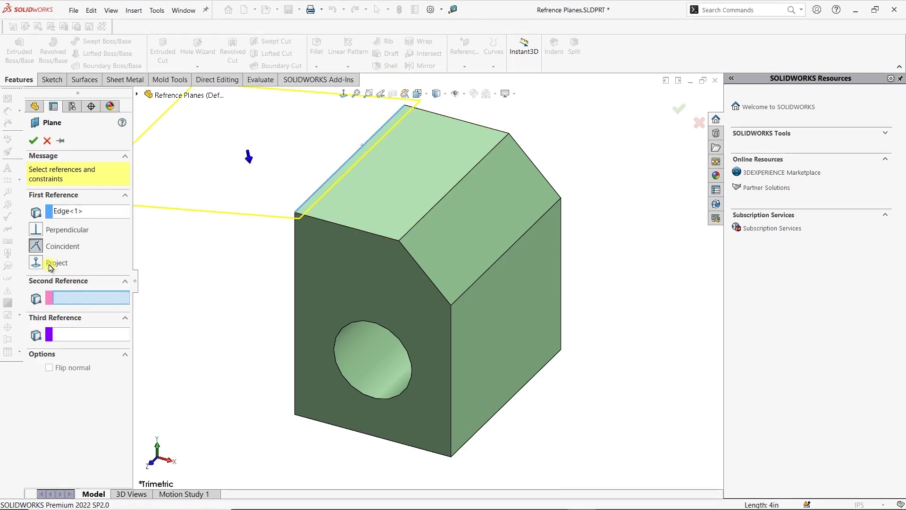
left_click(451, 307)
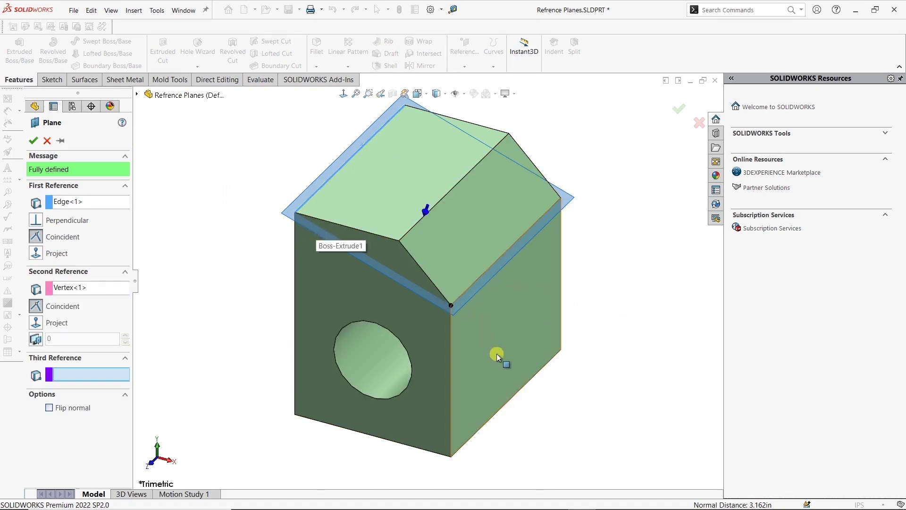
Change the second reference to the bottom front corner vertex and confirm Plane2.
middle_click_drag(497, 358, 457, 292)
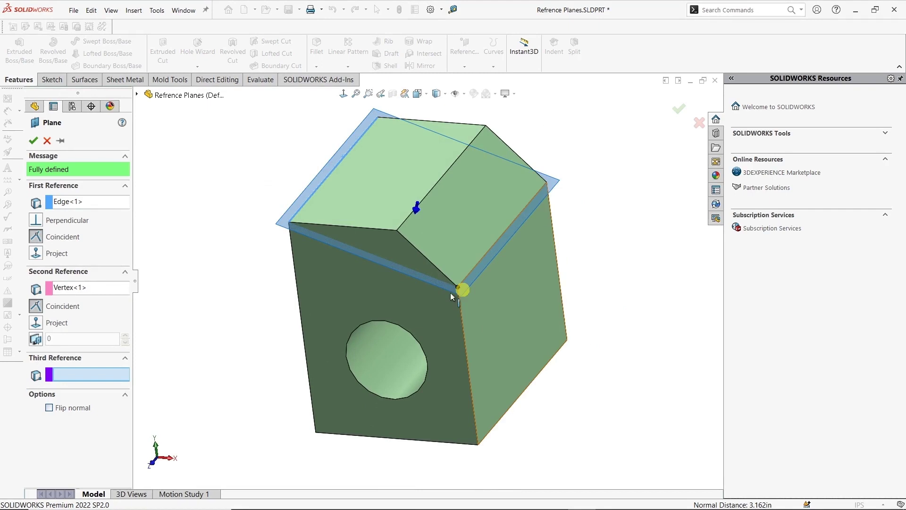
left_click(87, 287)
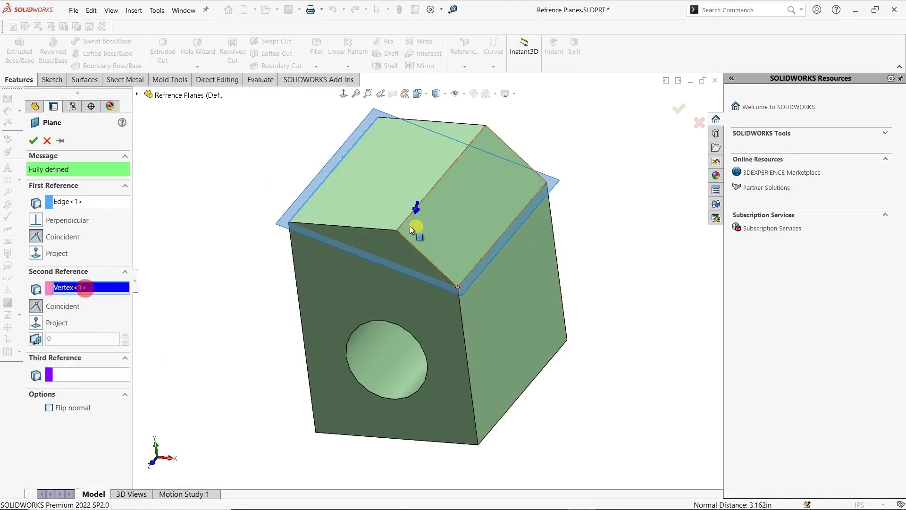
left_click(396, 232)
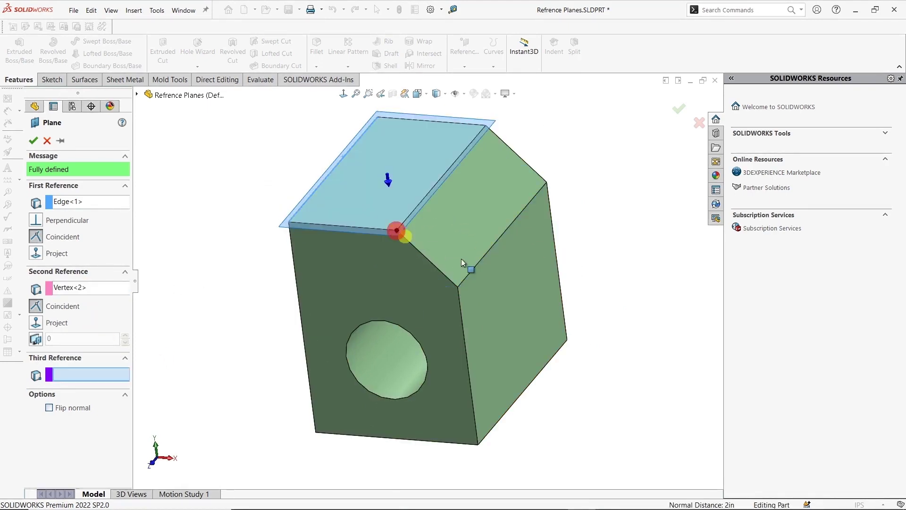
mouse_move(466, 305)
middle_mouse_down()
mouse_move(463, 315)
mouse_move(476, 269)
mouse_move(449, 307)
middle_mouse_up()
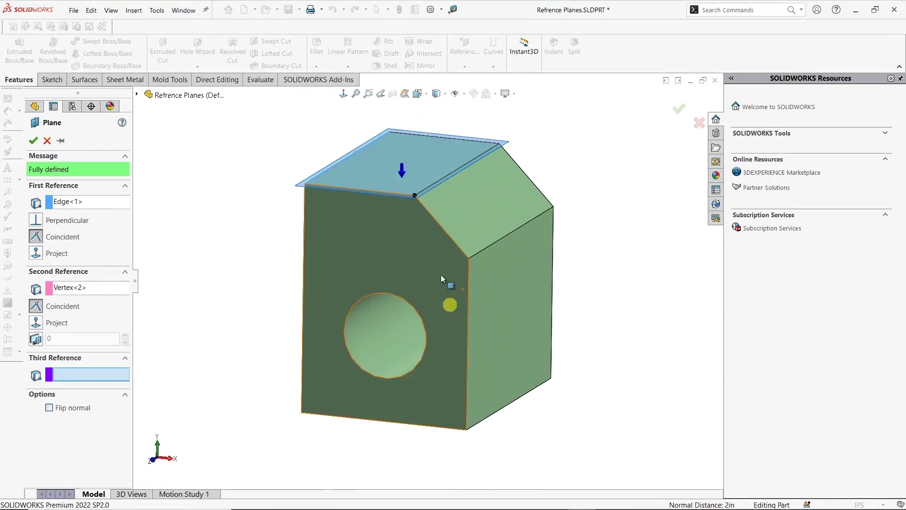
left_click(47, 287)
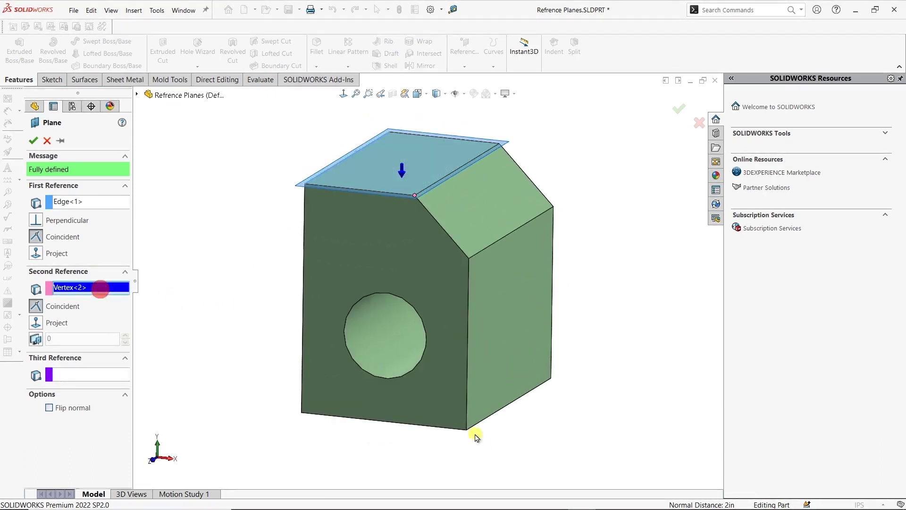
left_click(466, 430)
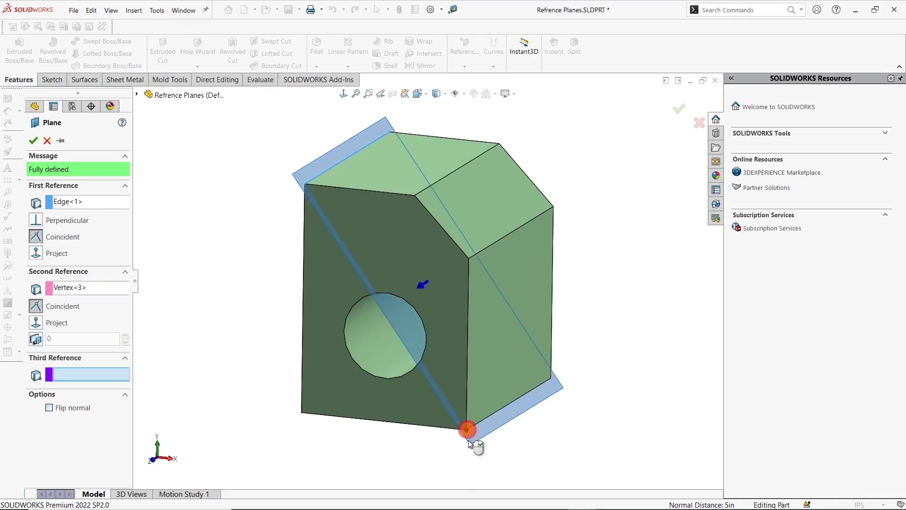
mouse_move(337, 445)
middle_mouse_down()
mouse_move(360, 441)
mouse_move(331, 445)
middle_mouse_up()
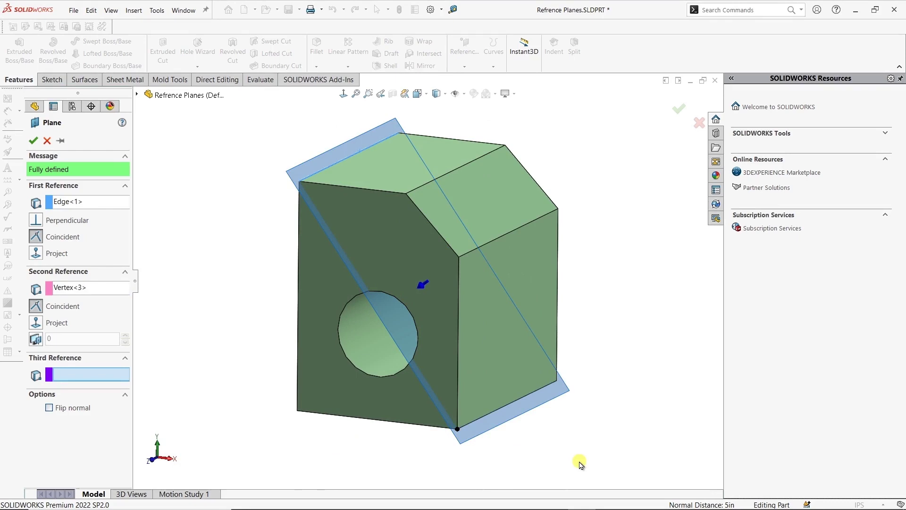
left_click(33, 140)
Show Plane1 again from the FeatureManager.
mouse_move(262, 244)
middle_mouse_down()
mouse_move(237, 253)
mouse_move(249, 249)
middle_mouse_up()
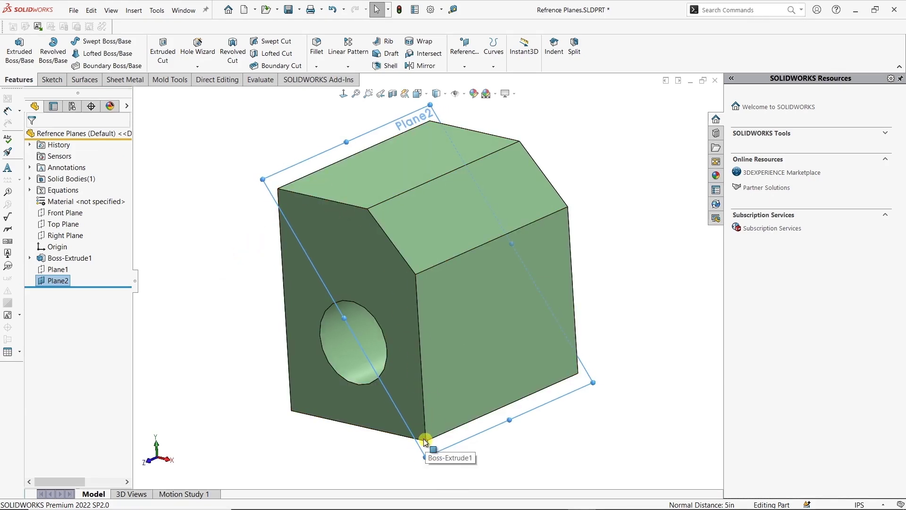
right_click(58, 269)
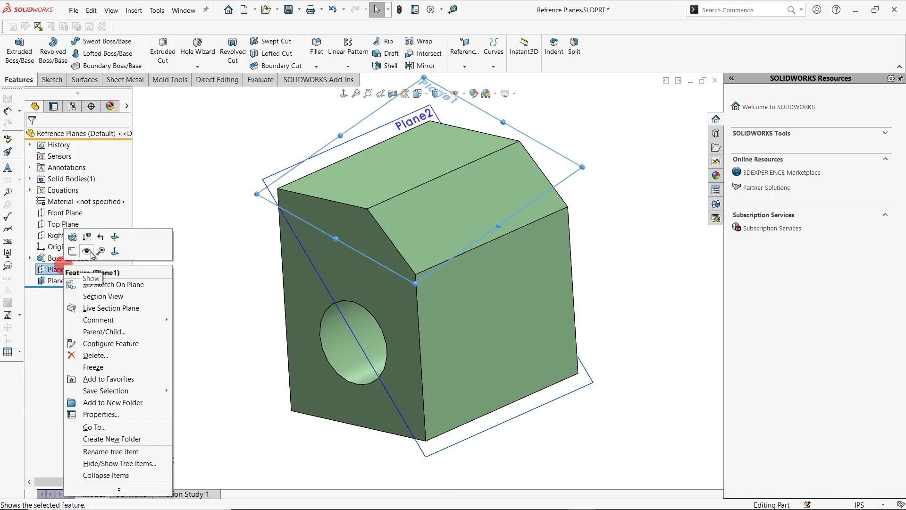
left_click(87, 250)
left_click(228, 253)
Return the model to the isometric view.
mouse_move(278, 257)
middle_mouse_down()
mouse_move(338, 224)
mouse_move(282, 258)
middle_mouse_up()
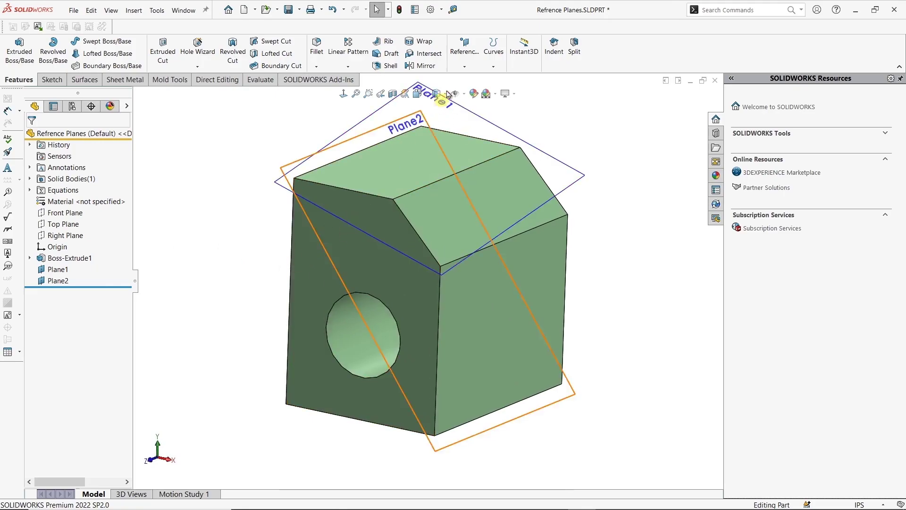
left_click(418, 92)
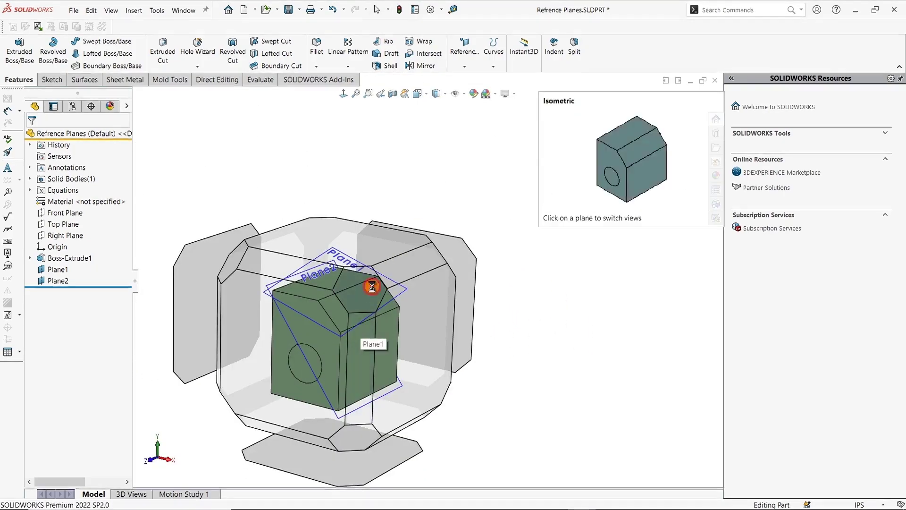
left_click(372, 288)
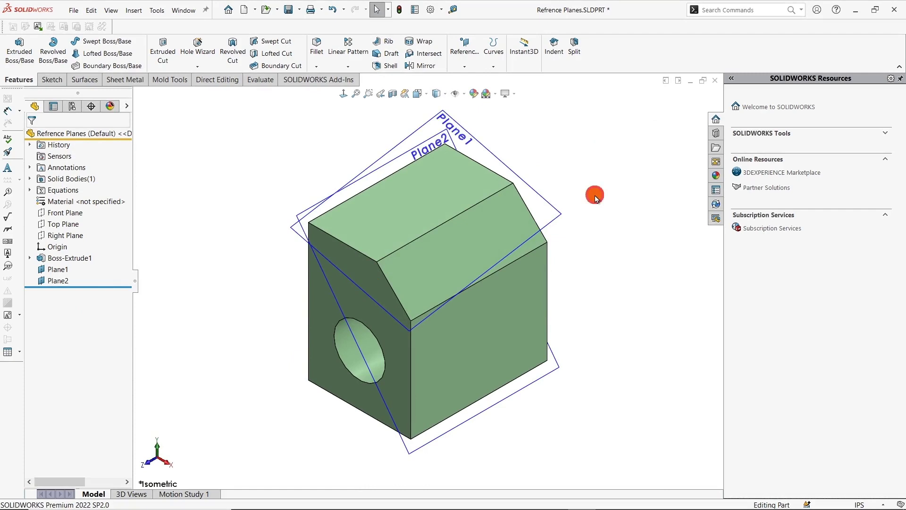